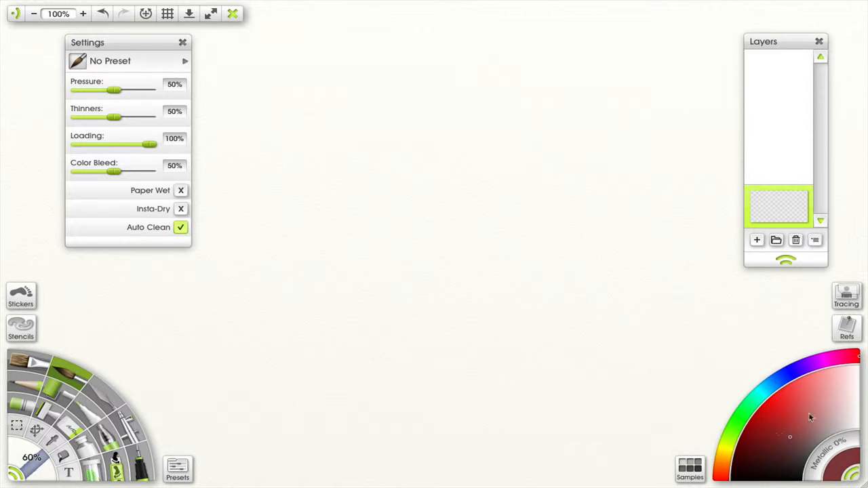
# Paint a near-black horizontal band with three drips of different lengths, the leftmost the longest, using the watercolor brush at 60% size.
pyautogui.moveTo(788, 447)
pyautogui.mouseDown()
pyautogui.moveTo(779, 464)
pyautogui.moveTo(771, 409)
pyautogui.mouseUp()
pyautogui.moveTo(783, 450); pyautogui.dragTo(782, 464)
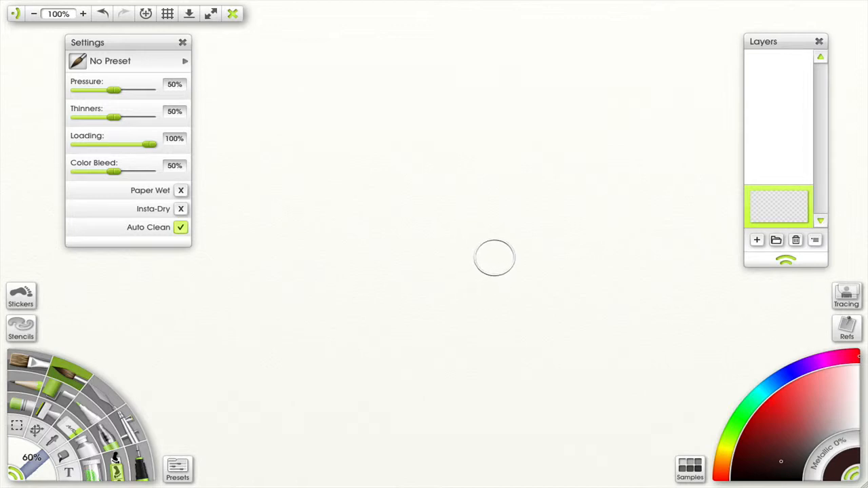
pyautogui.moveTo(141, 44)
pyautogui.mouseDown()
pyautogui.moveTo(78, 48)
pyautogui.moveTo(84, 42)
pyautogui.mouseUp()
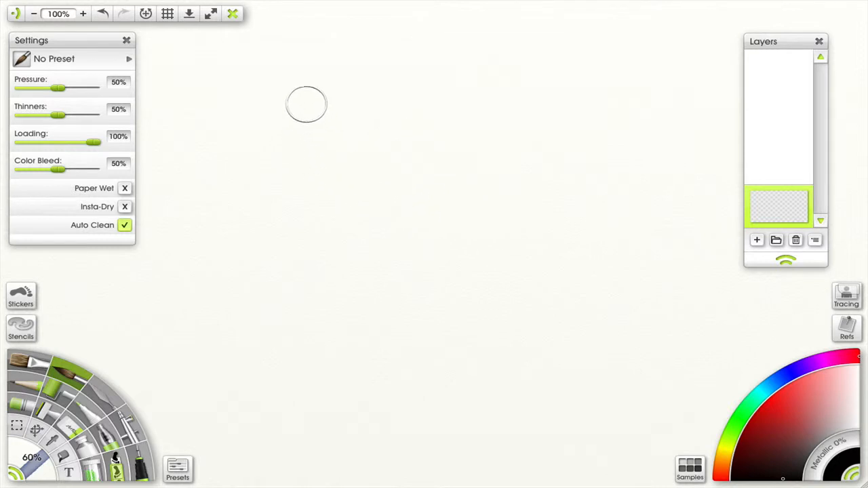
pyautogui.moveTo(302, 88)
pyautogui.mouseDown()
pyautogui.moveTo(315, 266)
pyautogui.moveTo(306, 99)
pyautogui.moveTo(312, 90)
pyautogui.moveTo(356, 90)
pyautogui.moveTo(341, 89)
pyautogui.moveTo(352, 102)
pyautogui.moveTo(362, 170)
pyautogui.moveTo(389, 96)
pyautogui.moveTo(399, 95)
pyautogui.moveTo(402, 125)
pyautogui.moveTo(402, 142)
pyautogui.moveTo(396, 91)
pyautogui.moveTo(303, 100)
pyautogui.moveTo(358, 99)
pyautogui.moveTo(316, 96)
pyautogui.moveTo(352, 84)
pyautogui.moveTo(398, 86)
pyautogui.moveTo(310, 96)
pyautogui.moveTo(350, 95)
pyautogui.moveTo(360, 183)
pyautogui.moveTo(358, 101)
pyautogui.moveTo(399, 108)
pyautogui.moveTo(399, 160)
pyautogui.moveTo(394, 90)
pyautogui.moveTo(368, 93)
pyautogui.moveTo(348, 112)
pyautogui.moveTo(358, 193)
pyautogui.moveTo(329, 107)
pyautogui.moveTo(303, 109)
pyautogui.moveTo(317, 320)
pyautogui.moveTo(315, 285)
pyautogui.moveTo(325, 306)
pyautogui.moveTo(324, 316)
pyautogui.moveTo(305, 113)
pyautogui.moveTo(317, 175)
pyautogui.mouseUp()
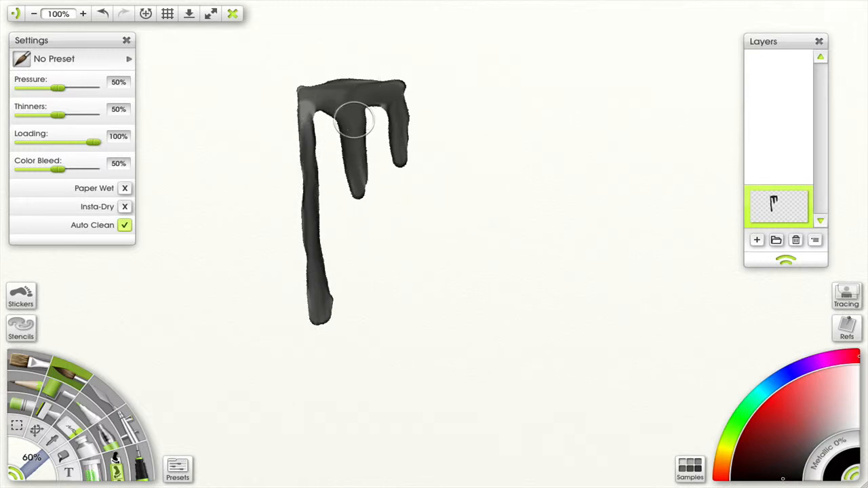
# Add lighter gray shading to the middle drip and the long left drip, reducing the brush size to 15%.
pyautogui.moveTo(353, 120)
pyautogui.mouseDown()
pyautogui.moveTo(360, 198)
pyautogui.moveTo(340, 99)
pyautogui.mouseUp()
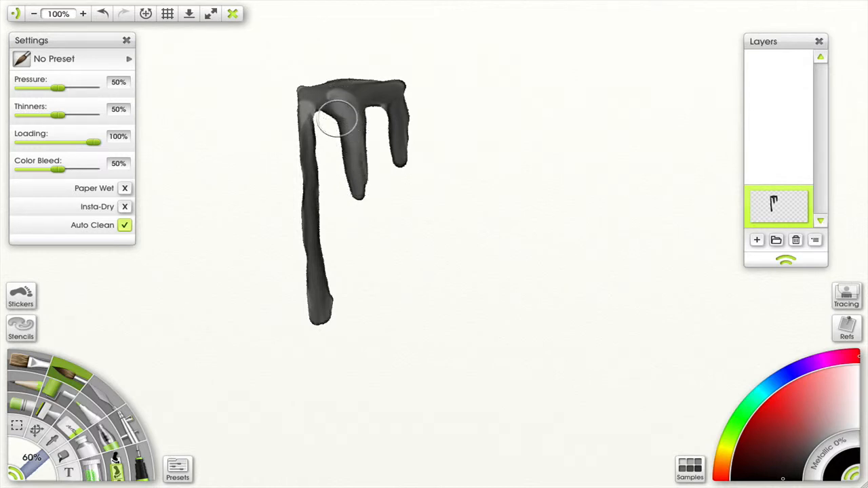
pyautogui.moveTo(317, 292); pyautogui.dragTo(322, 300)
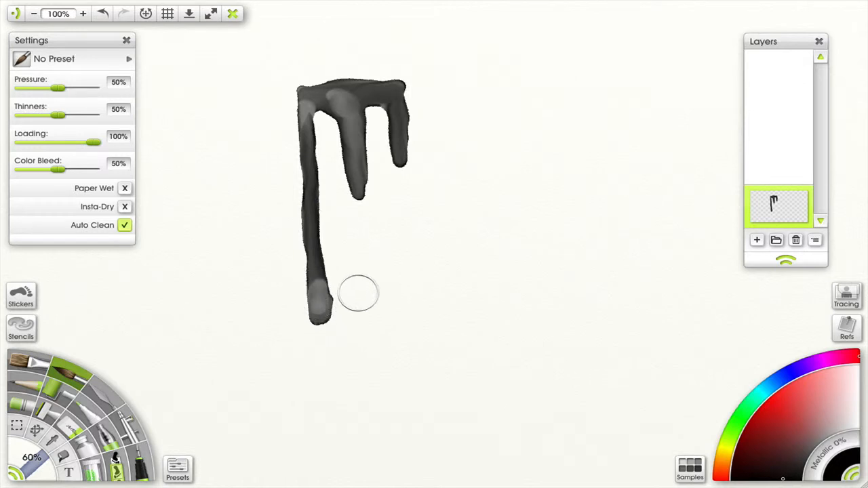
pyautogui.moveTo(377, 290); pyautogui.dragTo(334, 291)
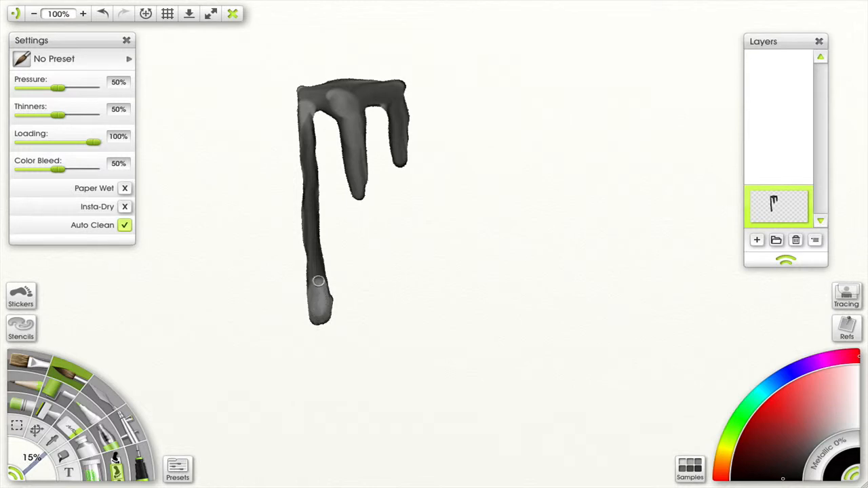
pyautogui.moveTo(320, 292); pyautogui.dragTo(310, 232)
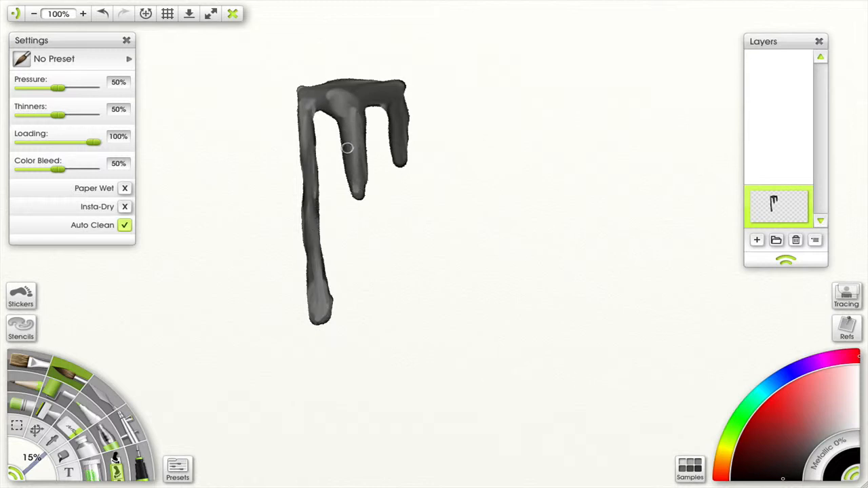
# With thinners at 2%, darken the band and the two shorter drips, and set the thinners to 53%.
pyautogui.moveTo(55, 118); pyautogui.dragTo(31, 118)
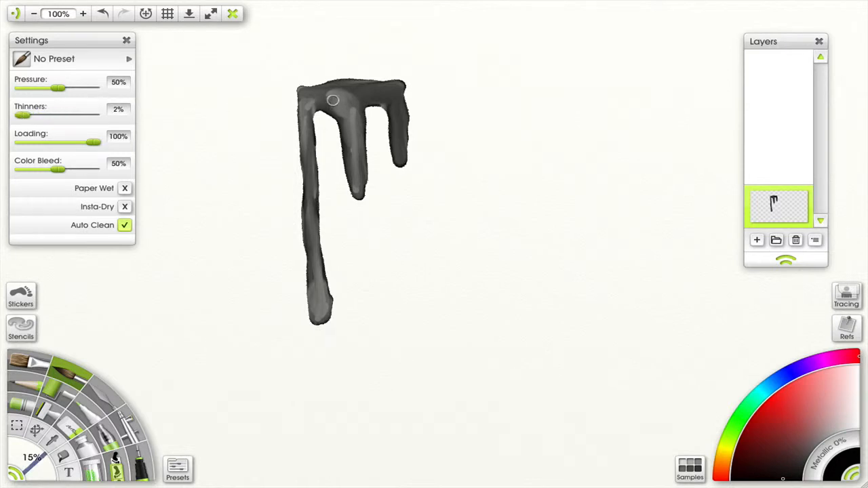
pyautogui.moveTo(342, 99)
pyautogui.mouseDown()
pyautogui.moveTo(360, 98)
pyautogui.moveTo(344, 112)
pyautogui.moveTo(351, 153)
pyautogui.moveTo(355, 126)
pyautogui.moveTo(362, 195)
pyautogui.moveTo(354, 120)
pyautogui.moveTo(341, 93)
pyautogui.moveTo(329, 108)
pyautogui.moveTo(367, 97)
pyautogui.moveTo(393, 110)
pyautogui.moveTo(400, 140)
pyautogui.moveTo(396, 91)
pyautogui.moveTo(340, 88)
pyautogui.mouseUp()
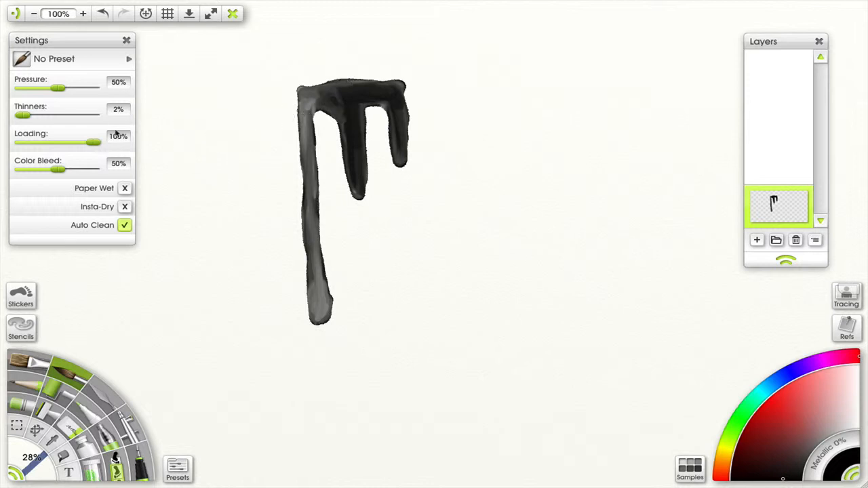
pyautogui.moveTo(28, 118); pyautogui.dragTo(61, 117)
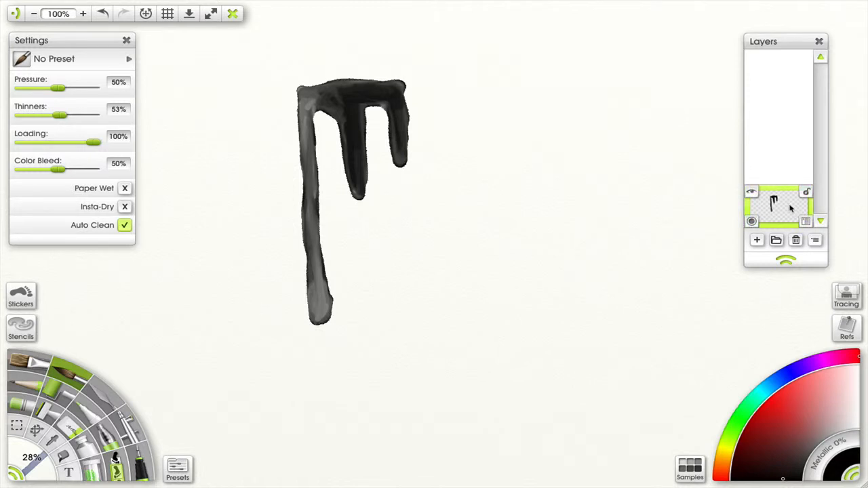
# Create a new stencil from the layer contents and move it to the right of the black drips.
pyautogui.click(806, 221)
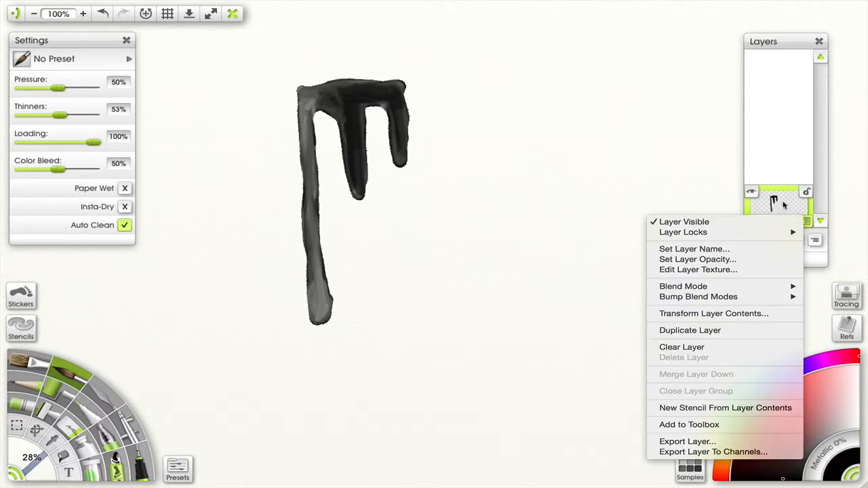
pyautogui.click(697, 410)
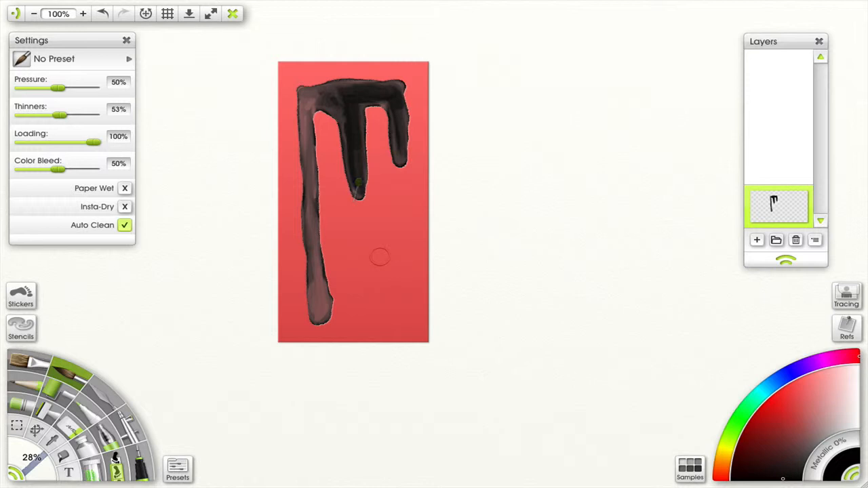
pyautogui.moveTo(383, 260)
pyautogui.mouseDown()
pyautogui.moveTo(535, 255)
pyautogui.moveTo(570, 244)
pyautogui.moveTo(549, 275)
pyautogui.moveTo(554, 240)
pyautogui.moveTo(563, 239)
pyautogui.moveTo(559, 255)
pyautogui.mouseUp()
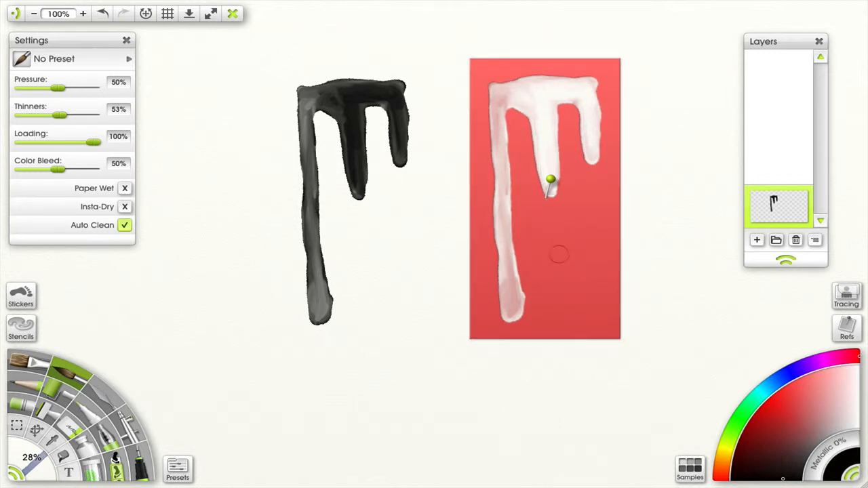
# Fill the stencil's drip opening with blue paint using the watercolor brush at 48% size.
pyautogui.click(787, 378)
pyautogui.click(802, 407)
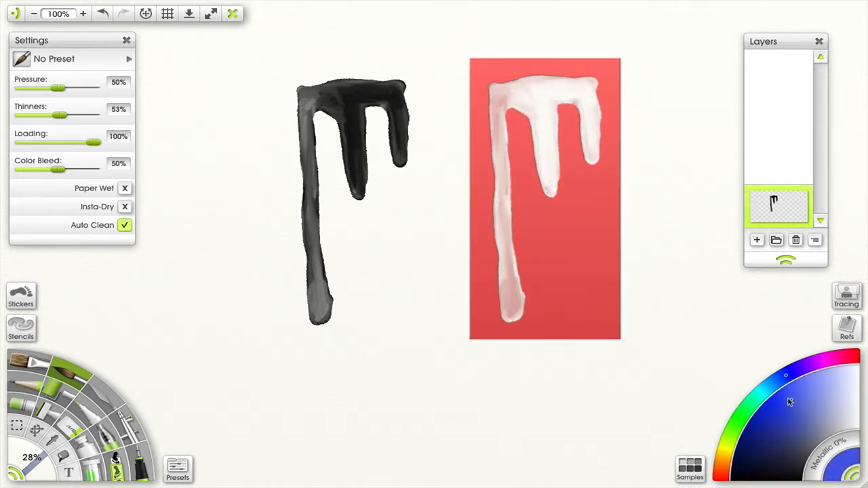
pyautogui.moveTo(557, 184); pyautogui.dragTo(573, 182)
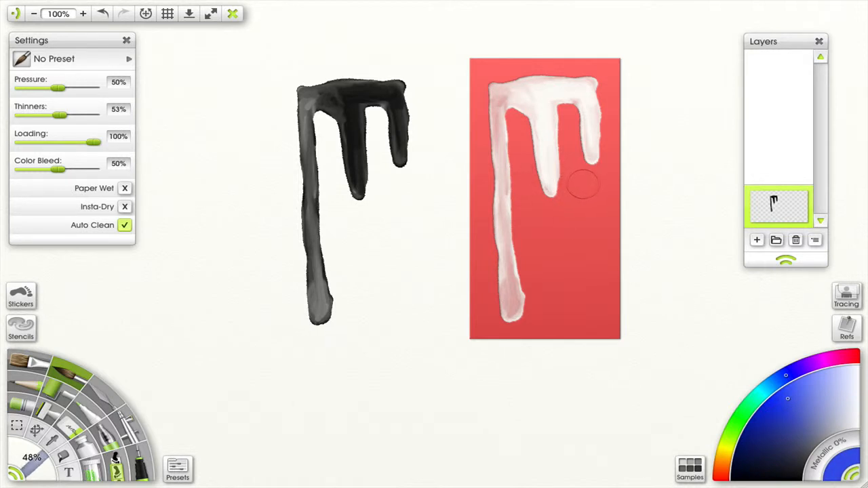
pyautogui.moveTo(589, 146)
pyautogui.mouseDown()
pyautogui.moveTo(583, 103)
pyautogui.moveTo(599, 131)
pyautogui.moveTo(598, 108)
pyautogui.moveTo(555, 81)
pyautogui.moveTo(595, 79)
pyautogui.moveTo(525, 80)
pyautogui.moveTo(490, 119)
pyautogui.moveTo(503, 139)
pyautogui.moveTo(502, 182)
pyautogui.moveTo(516, 172)
pyautogui.moveTo(496, 244)
pyautogui.moveTo(528, 305)
pyautogui.mouseUp()
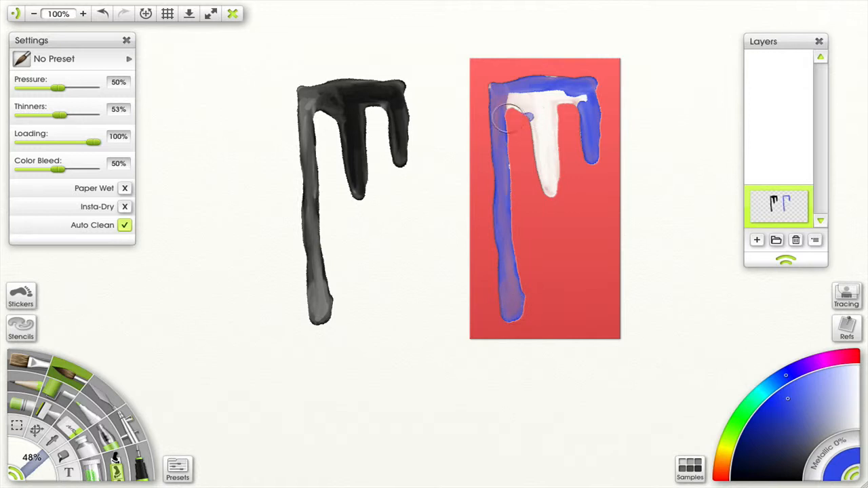
pyautogui.moveTo(506, 116)
pyautogui.mouseDown()
pyautogui.moveTo(519, 96)
pyautogui.moveTo(542, 115)
pyautogui.moveTo(541, 161)
pyautogui.moveTo(539, 129)
pyautogui.moveTo(573, 195)
pyautogui.moveTo(555, 180)
pyautogui.moveTo(556, 109)
pyautogui.mouseUp()
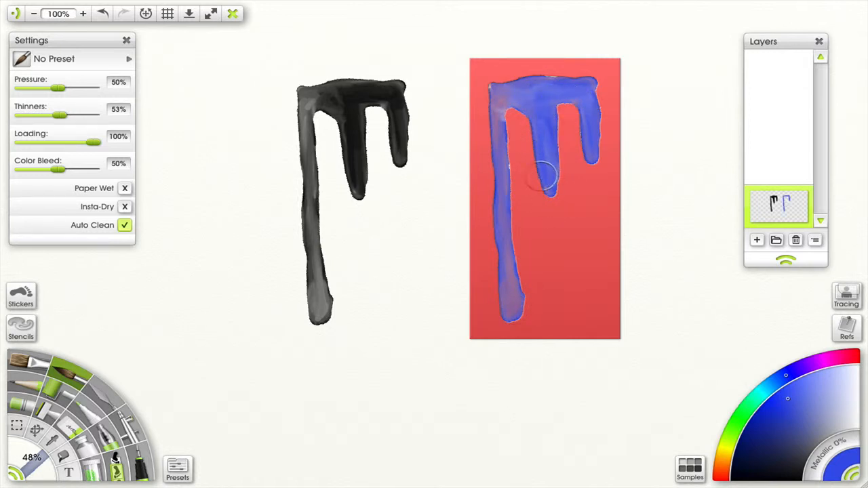
pyautogui.moveTo(499, 141); pyautogui.dragTo(539, 178)
# Clear the painted layer and reposition the drip stencil over the upper left part of the empty canvas.
pyautogui.moveTo(569, 217); pyautogui.dragTo(657, 276)
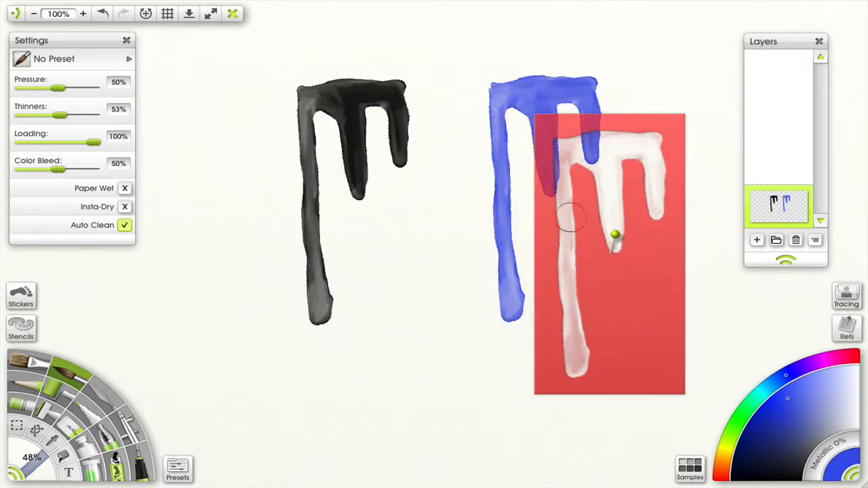
pyautogui.click(806, 220)
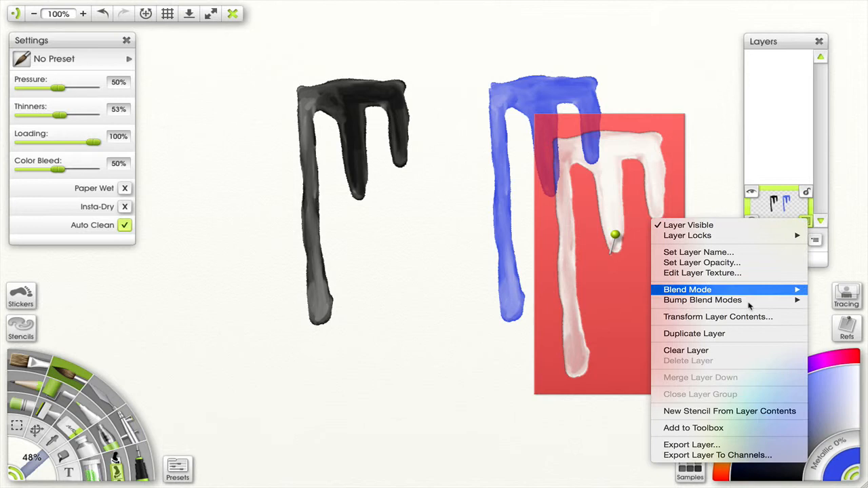
pyautogui.click(719, 349)
pyautogui.moveTo(654, 266)
pyautogui.mouseDown()
pyautogui.moveTo(392, 167)
pyautogui.moveTo(347, 205)
pyautogui.moveTo(356, 205)
pyautogui.mouseUp()
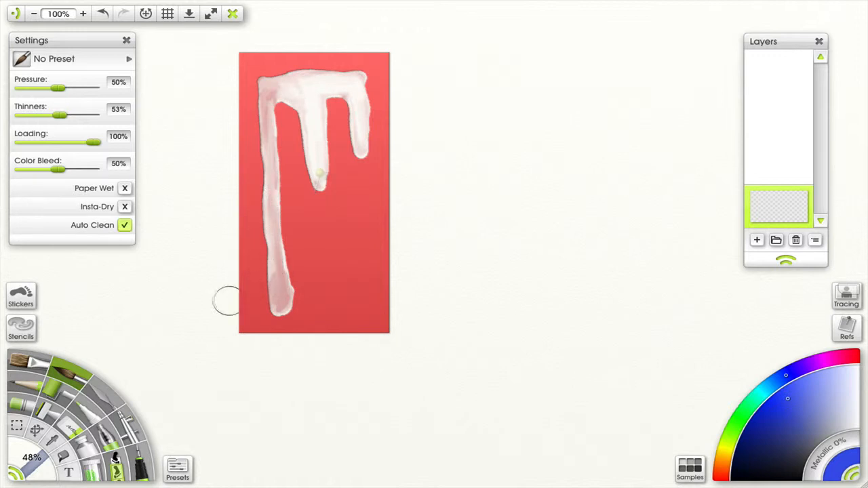
# Fill the stencil's drip opening with light blue paint using the oil brush at 101% size.
pyautogui.click(33, 361)
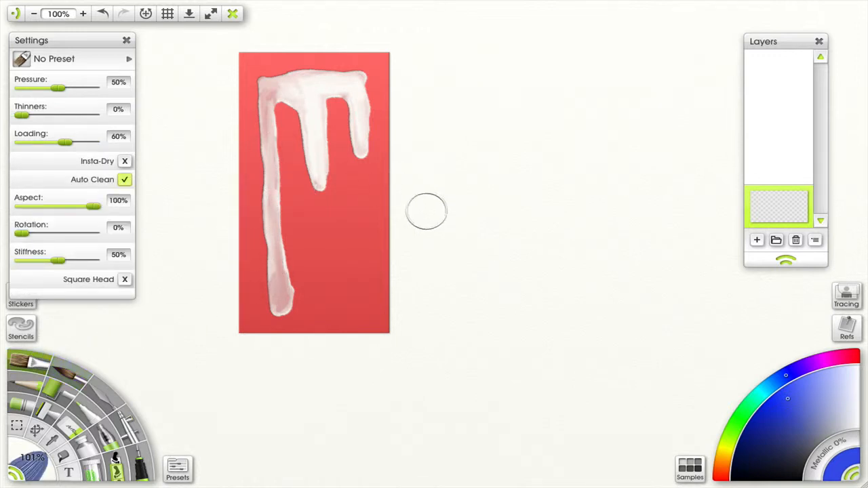
pyautogui.moveTo(788, 381); pyautogui.dragTo(768, 388)
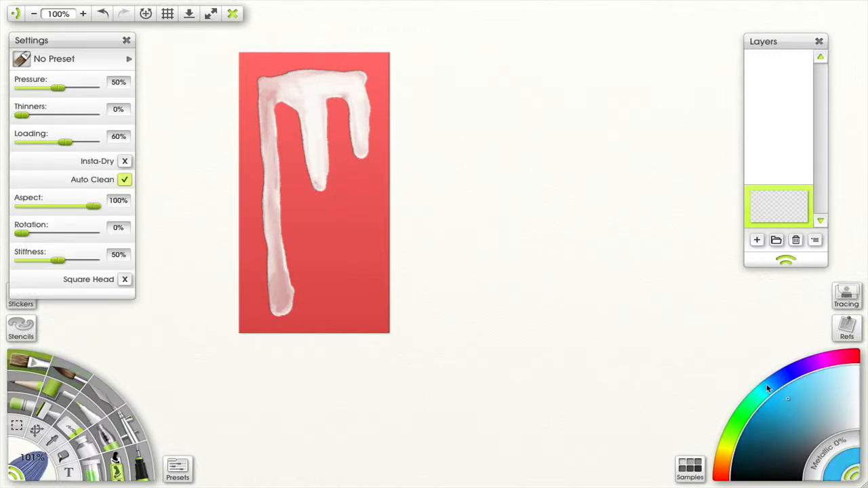
pyautogui.moveTo(363, 135)
pyautogui.mouseDown()
pyautogui.moveTo(329, 81)
pyautogui.moveTo(274, 88)
pyautogui.moveTo(284, 92)
pyautogui.moveTo(268, 146)
pyautogui.moveTo(285, 95)
pyautogui.moveTo(318, 190)
pyautogui.mouseUp()
pyautogui.moveTo(271, 95)
pyautogui.mouseDown()
pyautogui.moveTo(287, 169)
pyautogui.moveTo(283, 298)
pyautogui.mouseUp()
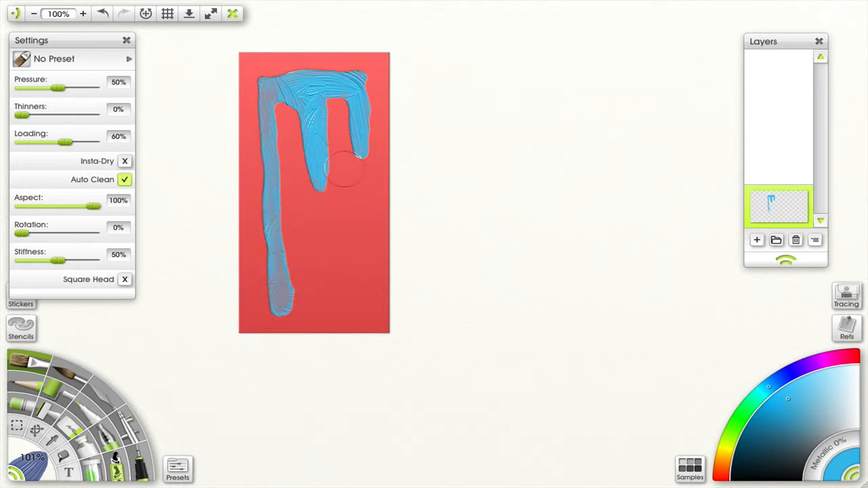
# Reset the oil brush to its default settings and paint very dark blue over the lower parts of the three drips.
pyautogui.click(783, 444)
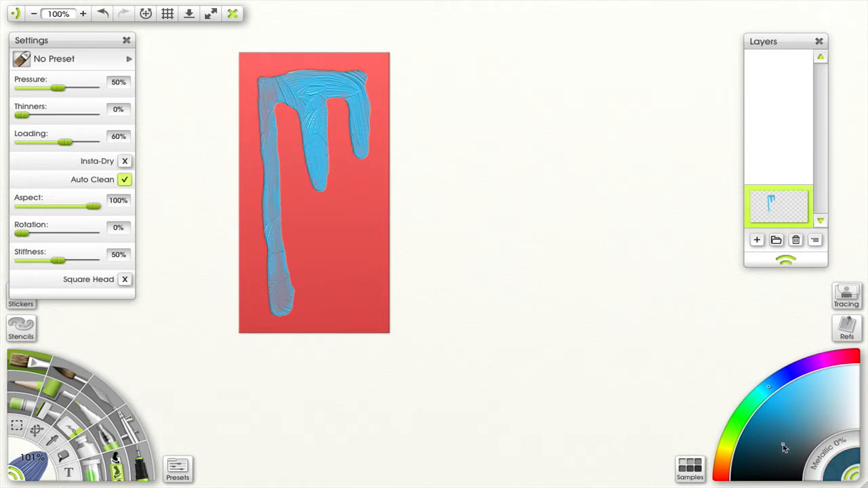
pyautogui.click(783, 462)
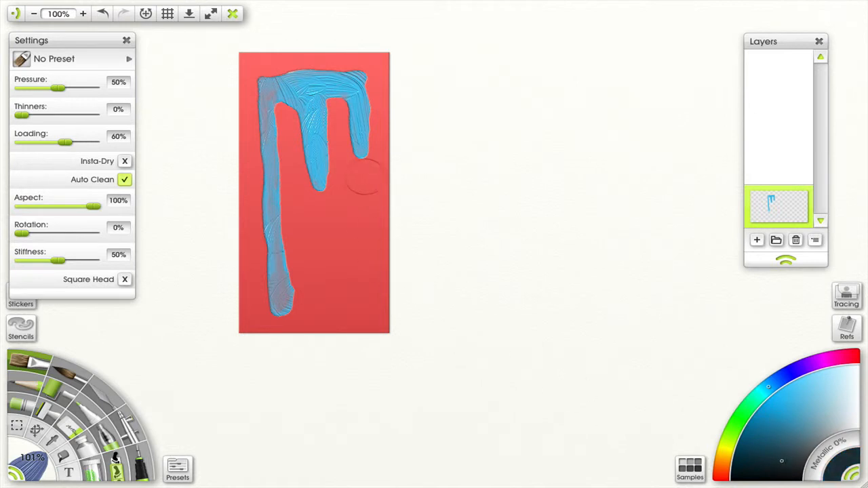
pyautogui.click(129, 60)
pyautogui.click(145, 67)
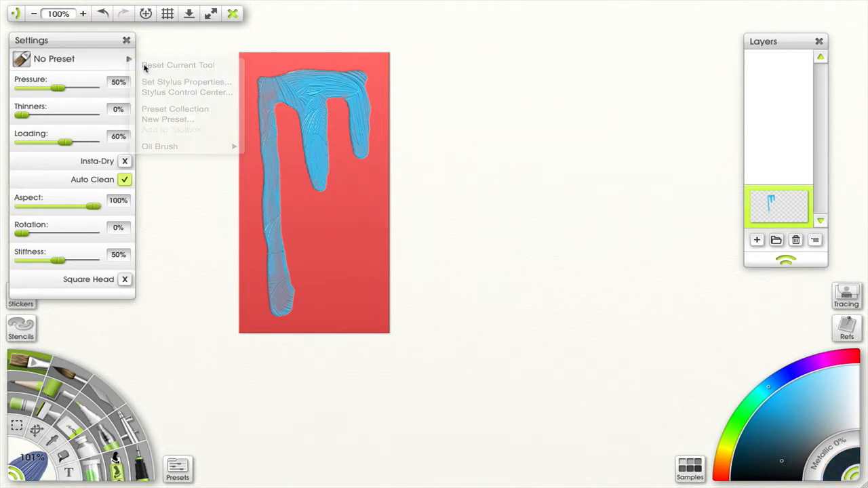
pyautogui.moveTo(360, 143)
pyautogui.mouseDown()
pyautogui.moveTo(362, 179)
pyautogui.moveTo(356, 99)
pyautogui.moveTo(359, 154)
pyautogui.mouseUp()
pyautogui.moveTo(313, 91)
pyautogui.mouseDown()
pyautogui.moveTo(326, 136)
pyautogui.moveTo(313, 190)
pyautogui.mouseUp()
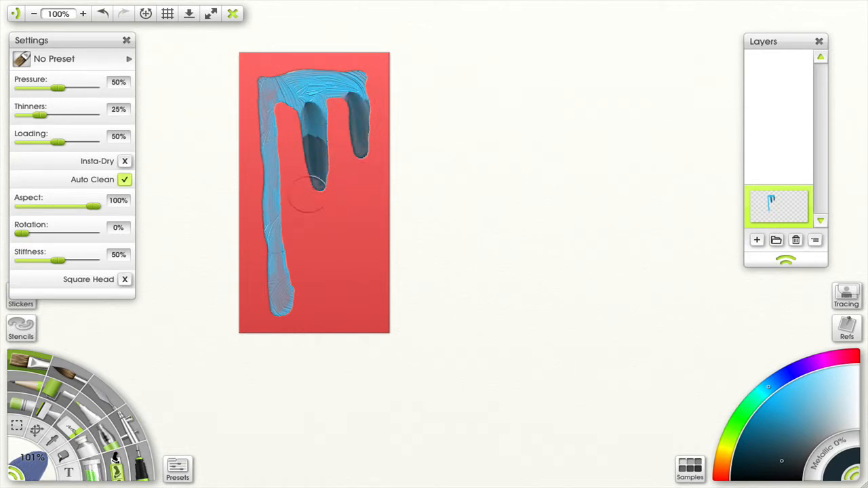
pyautogui.moveTo(268, 124)
pyautogui.mouseDown()
pyautogui.moveTo(281, 227)
pyautogui.moveTo(279, 302)
pyautogui.moveTo(291, 303)
pyautogui.moveTo(281, 247)
pyautogui.mouseUp()
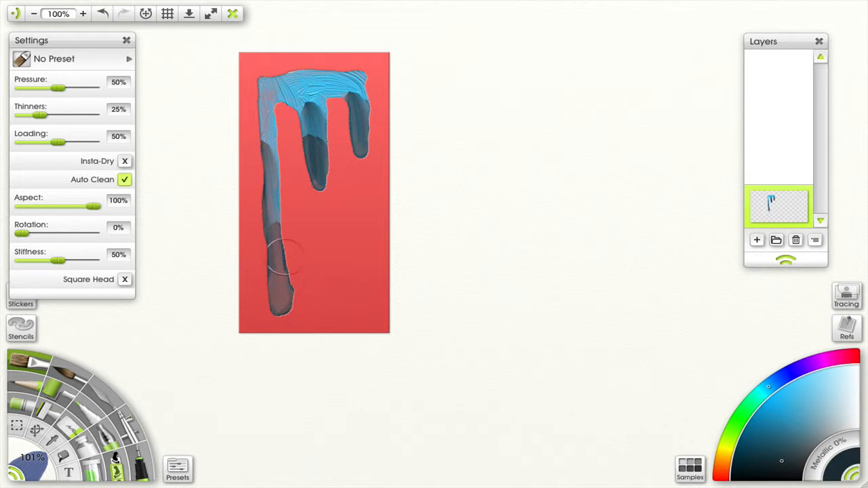
# Blend the dark and light blue along the three drips with the palette knife's first blade type at 17% pressure.
pyautogui.click(110, 397)
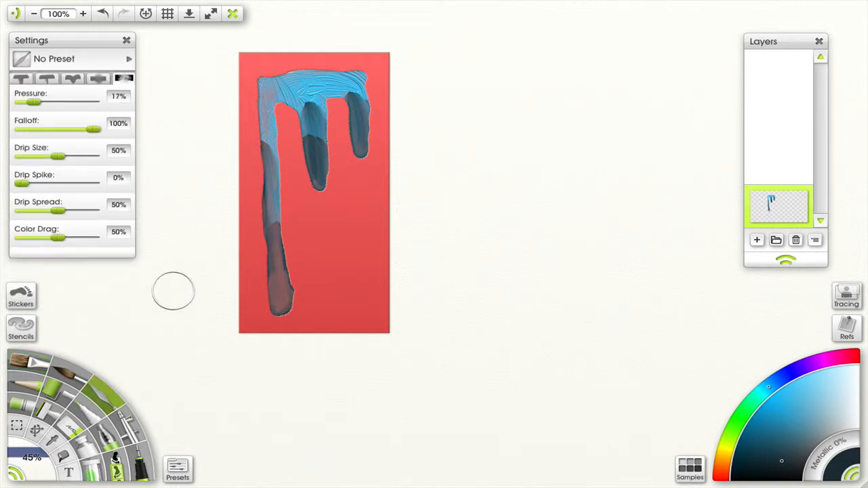
pyautogui.click(22, 79)
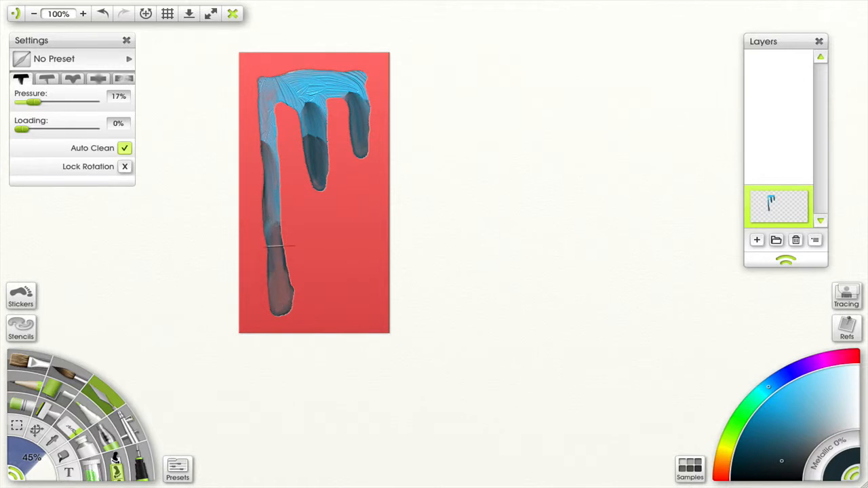
pyautogui.moveTo(279, 193); pyautogui.dragTo(280, 237)
pyautogui.moveTo(271, 144)
pyautogui.mouseDown()
pyautogui.moveTo(281, 257)
pyautogui.moveTo(286, 251)
pyautogui.mouseUp()
pyautogui.moveTo(315, 112)
pyautogui.mouseDown()
pyautogui.moveTo(318, 165)
pyautogui.moveTo(316, 106)
pyautogui.mouseUp()
pyautogui.moveTo(354, 85); pyautogui.dragTo(360, 144)
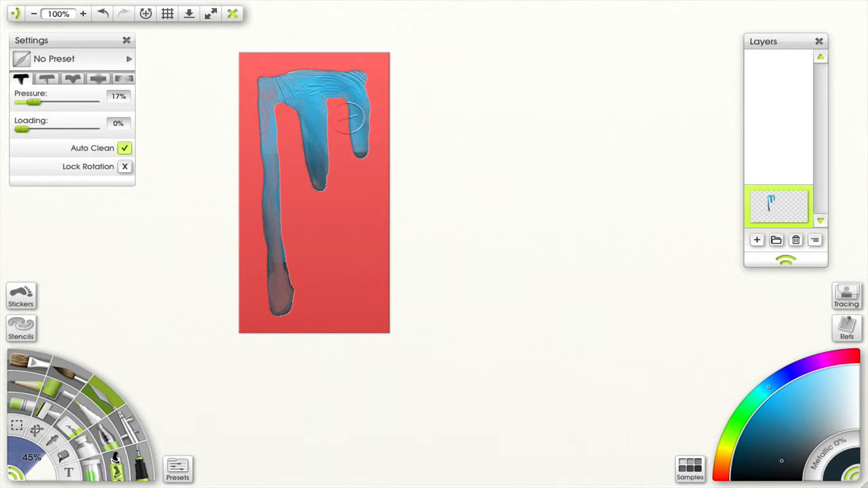
pyautogui.moveTo(352, 88); pyautogui.dragTo(364, 169)
pyautogui.moveTo(312, 107); pyautogui.dragTo(318, 173)
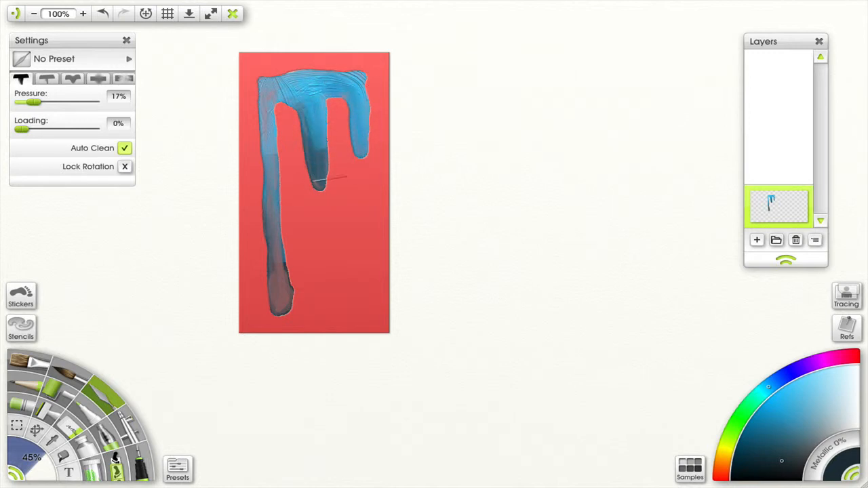
pyautogui.moveTo(273, 139)
pyautogui.mouseDown()
pyautogui.moveTo(281, 183)
pyautogui.moveTo(274, 198)
pyautogui.mouseUp()
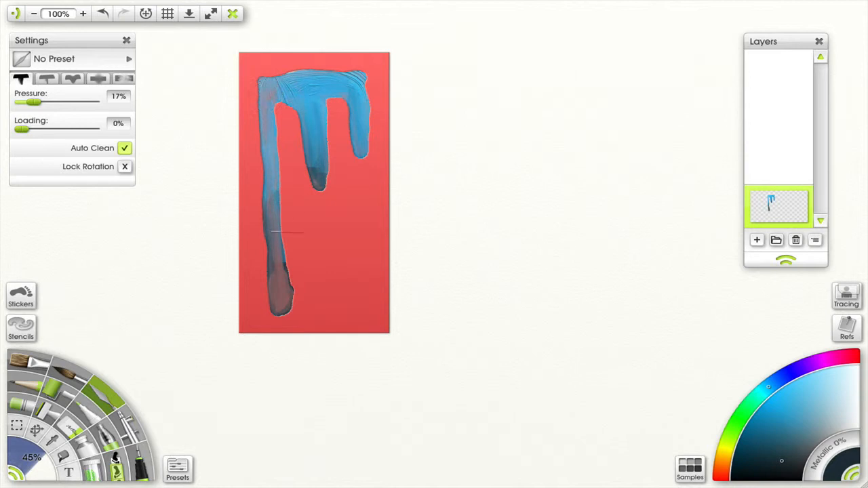
pyautogui.moveTo(288, 232); pyautogui.dragTo(294, 219)
pyautogui.moveTo(317, 148)
pyautogui.mouseDown()
pyautogui.moveTo(309, 113)
pyautogui.moveTo(278, 108)
pyautogui.moveTo(286, 141)
pyautogui.moveTo(317, 122)
pyautogui.mouseUp()
# Move the stencil off the painted blue drips to the right side of the canvas.
pyautogui.moveTo(339, 251); pyautogui.dragTo(621, 273)
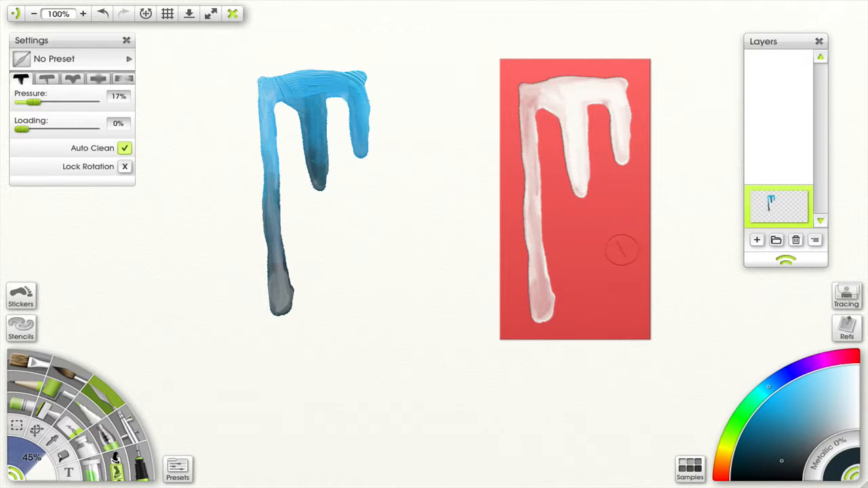
pyautogui.moveTo(612, 242)
pyautogui.mouseDown()
pyautogui.moveTo(628, 228)
pyautogui.moveTo(644, 235)
pyautogui.mouseUp()
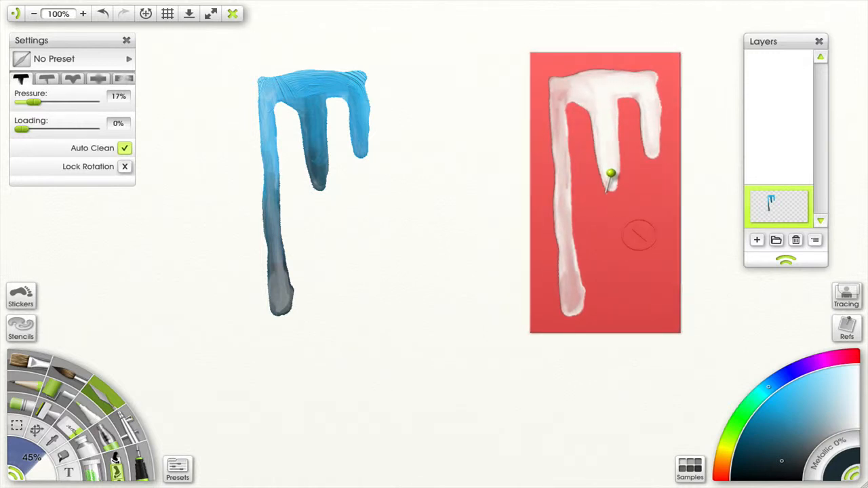
# Open the stencil collection and look through its Textures and Rulers groups.
pyautogui.click(21, 327)
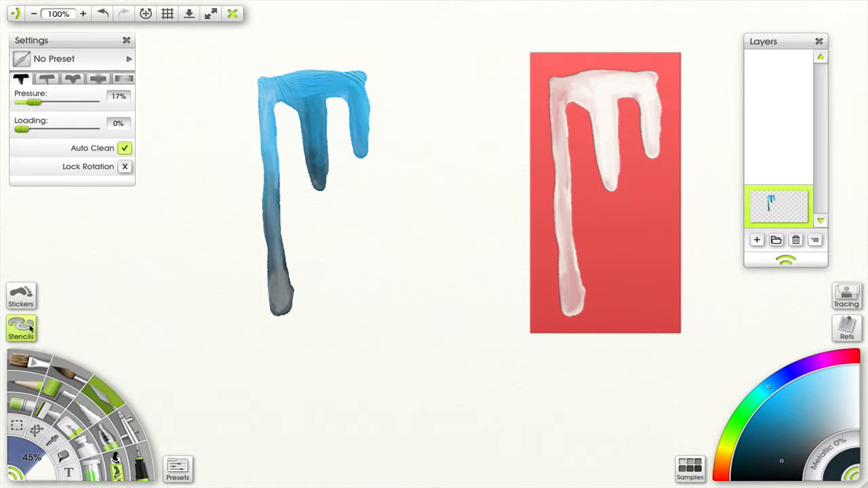
pyautogui.moveTo(405, 25); pyautogui.dragTo(356, 50)
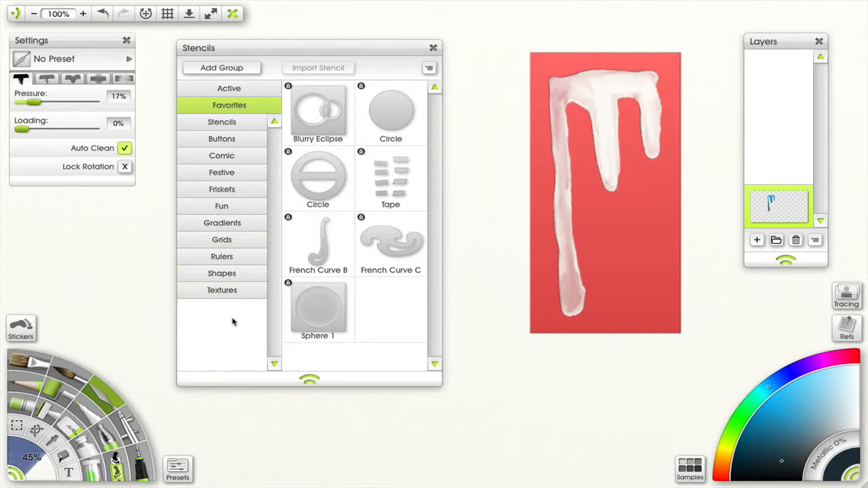
pyautogui.click(228, 293)
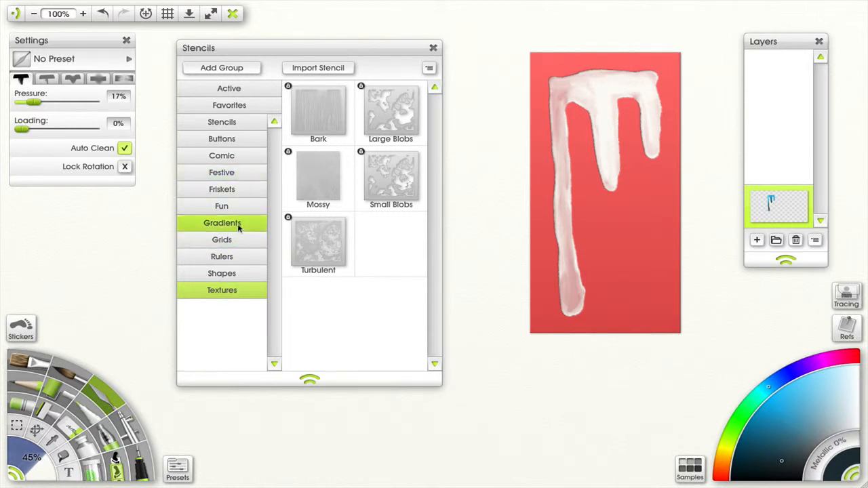
pyautogui.click(238, 258)
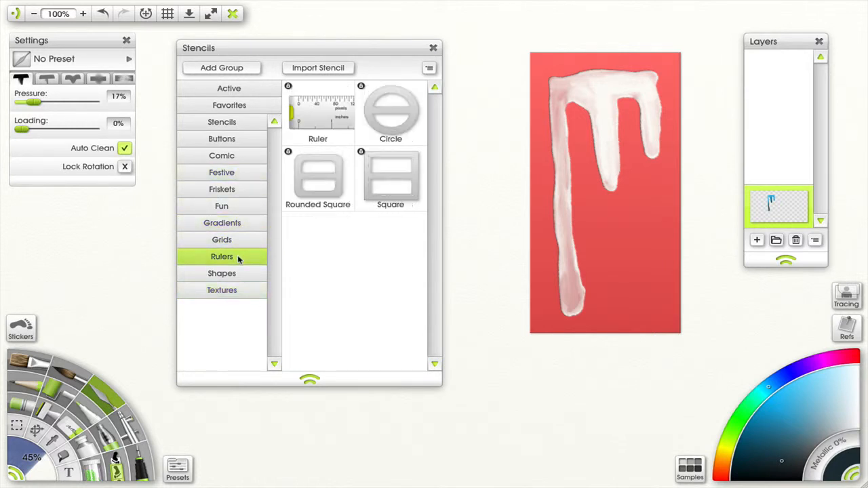
pyautogui.click(232, 290)
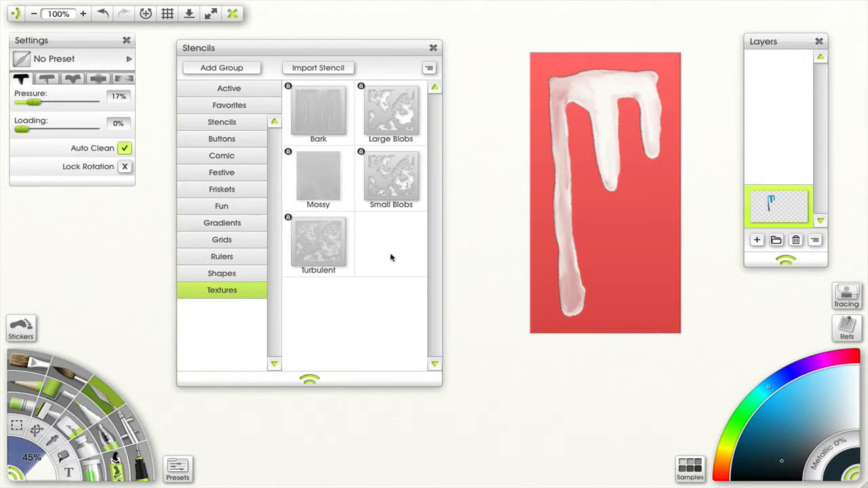
# Add a new stencil group named Watercolors to the collection.
pyautogui.click(229, 69)
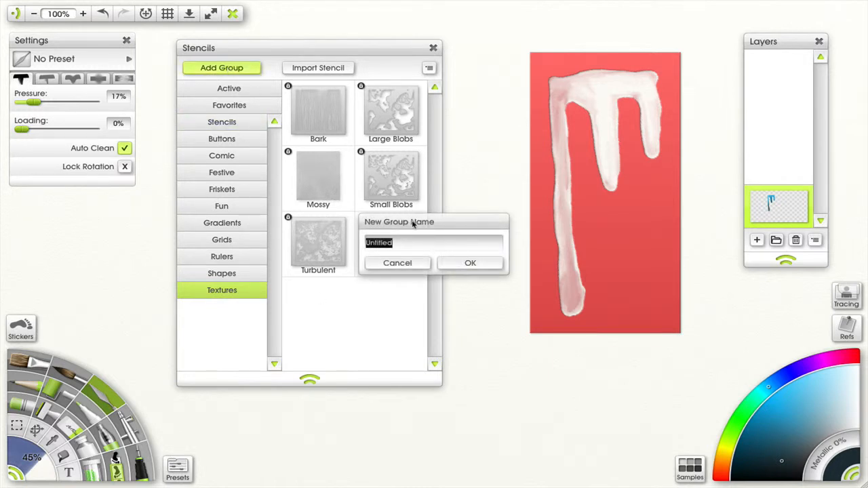
pyautogui.write('Watercolors')
pyautogui.click(464, 263)
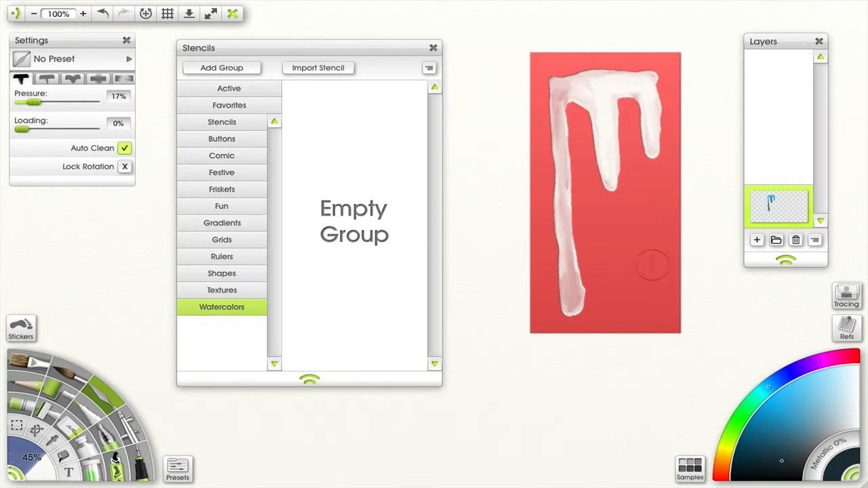
# Flip the drip stencil horizontally and vertically, and flip it back to its original orientation.
pyautogui.rightClick(644, 252)
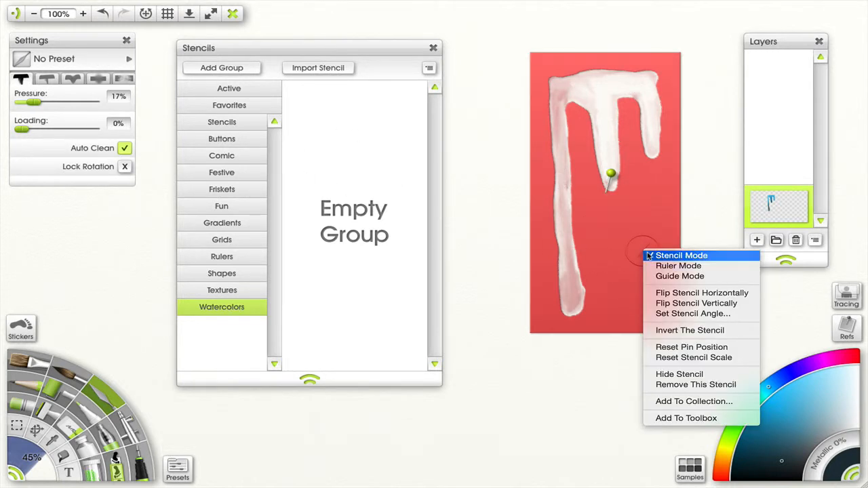
pyautogui.click(684, 293)
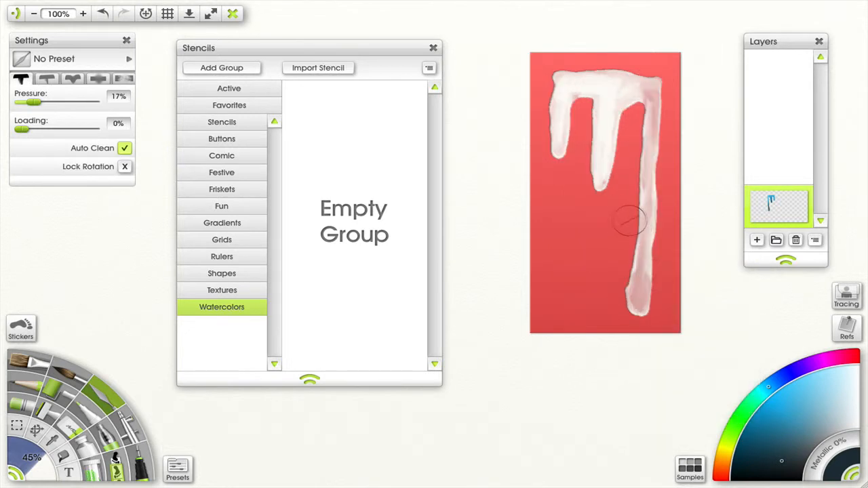
pyautogui.rightClick(602, 223)
pyautogui.click(635, 274)
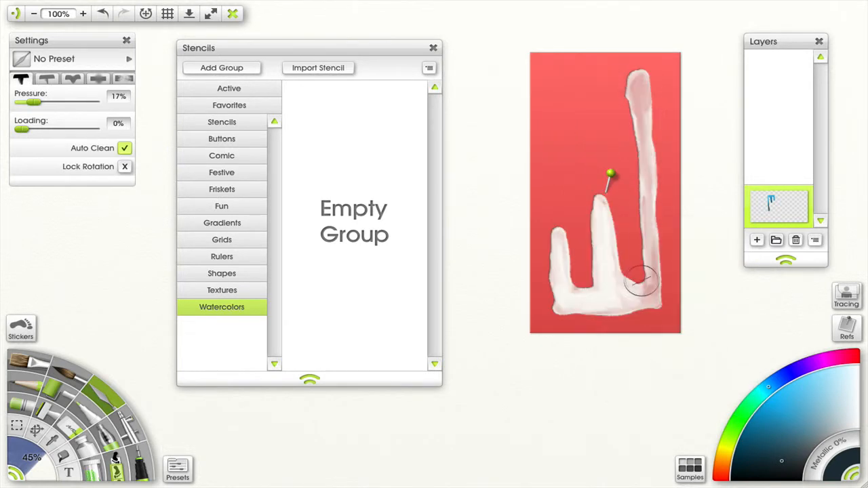
pyautogui.rightClick(573, 175)
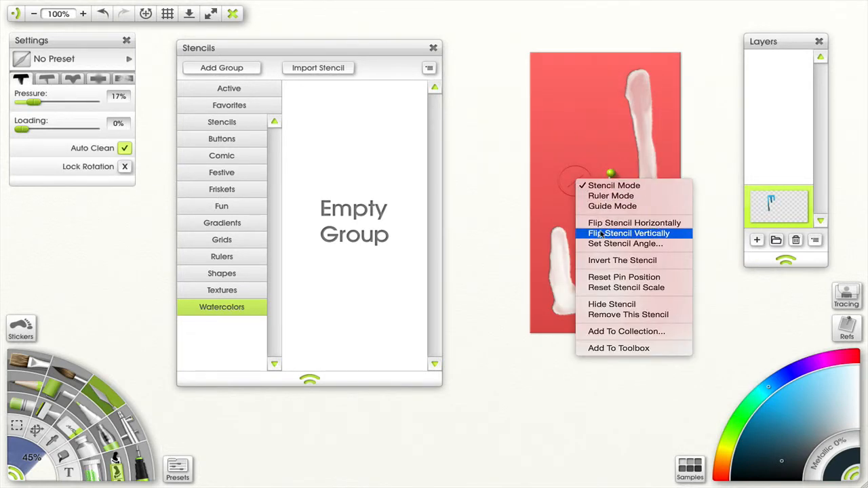
pyautogui.click(603, 233)
pyautogui.rightClick(588, 204)
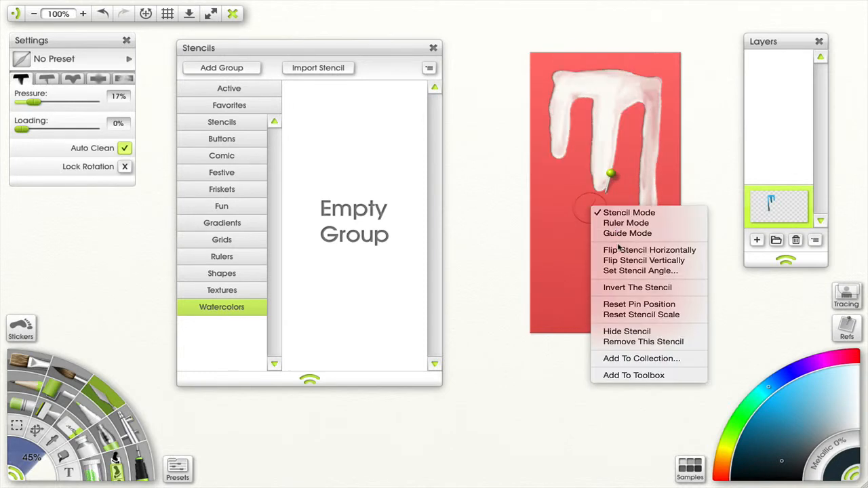
pyautogui.click(613, 252)
# Start adding the drip stencil to the collection with Watercolors as the destination group.
pyautogui.rightClick(603, 260)
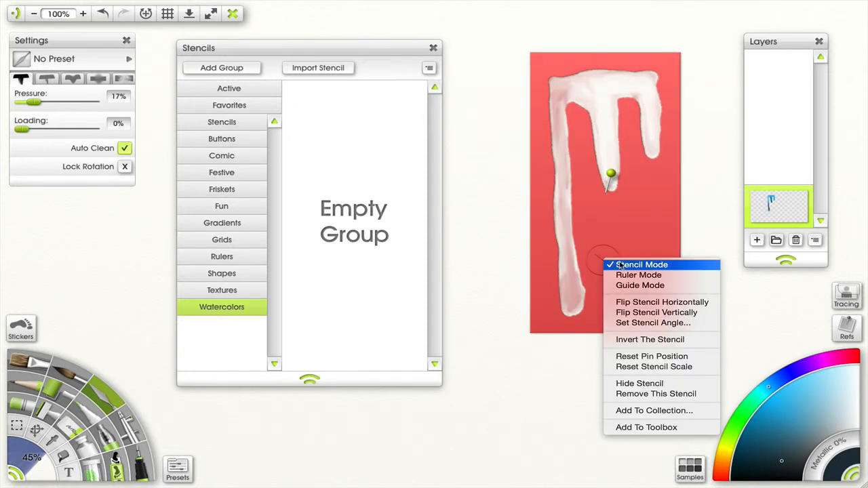
pyautogui.click(645, 410)
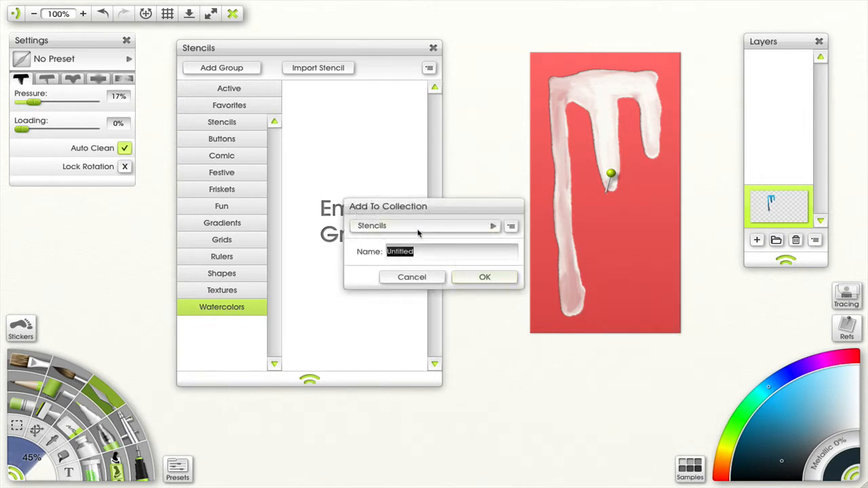
pyautogui.click(425, 230)
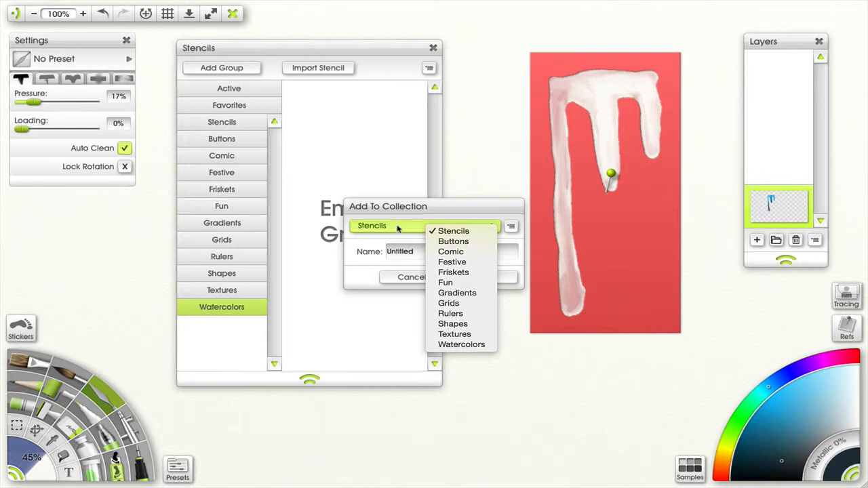
pyautogui.click(398, 229)
pyautogui.click(400, 229)
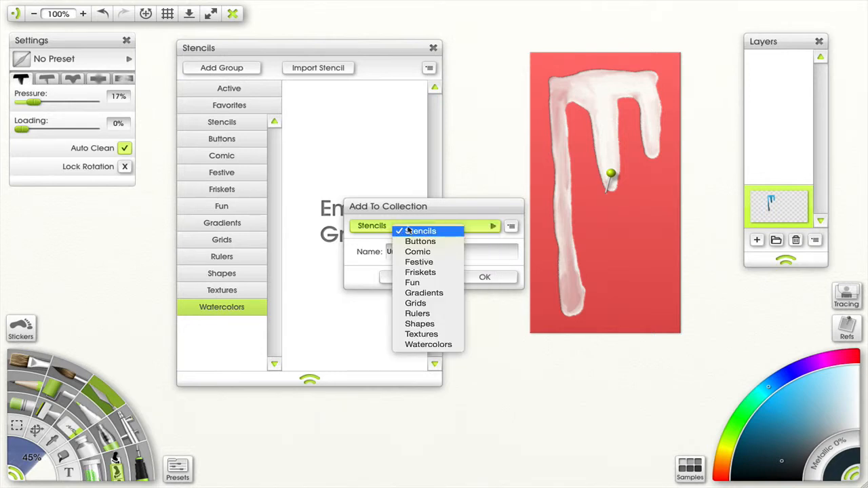
pyautogui.click(428, 344)
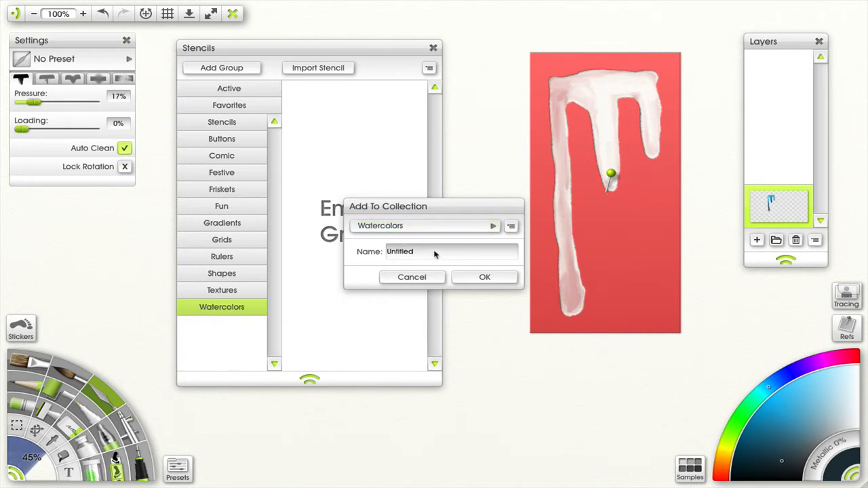
# Name the stencil Triple Drip and save it to the collection.
pyautogui.moveTo(435, 254); pyautogui.dragTo(378, 265)
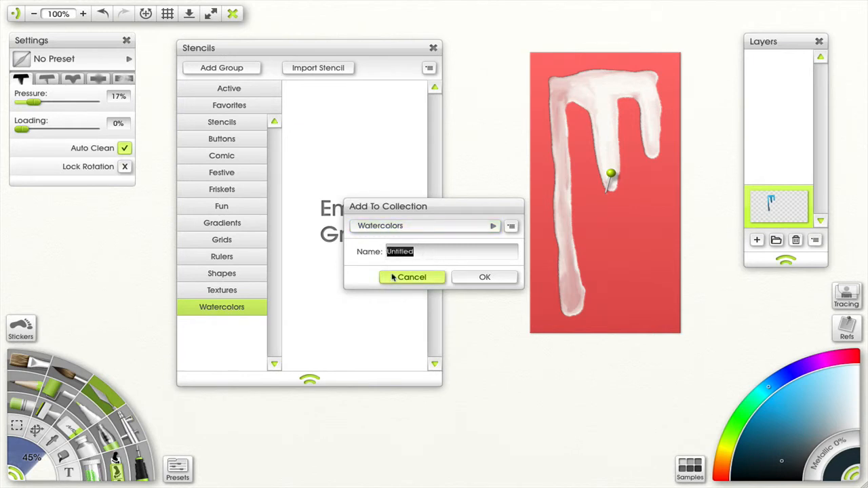
pyautogui.write('Triple Drip')
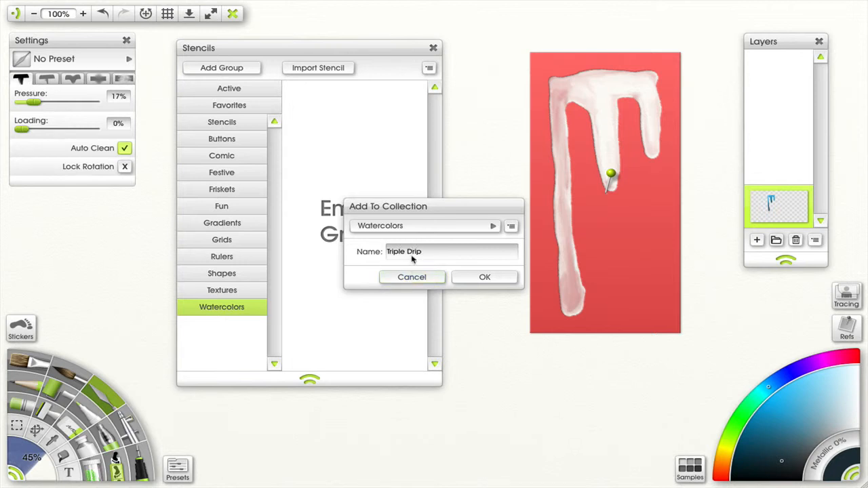
pyautogui.moveTo(452, 206)
pyautogui.mouseDown()
pyautogui.moveTo(477, 196)
pyautogui.moveTo(455, 198)
pyautogui.mouseUp()
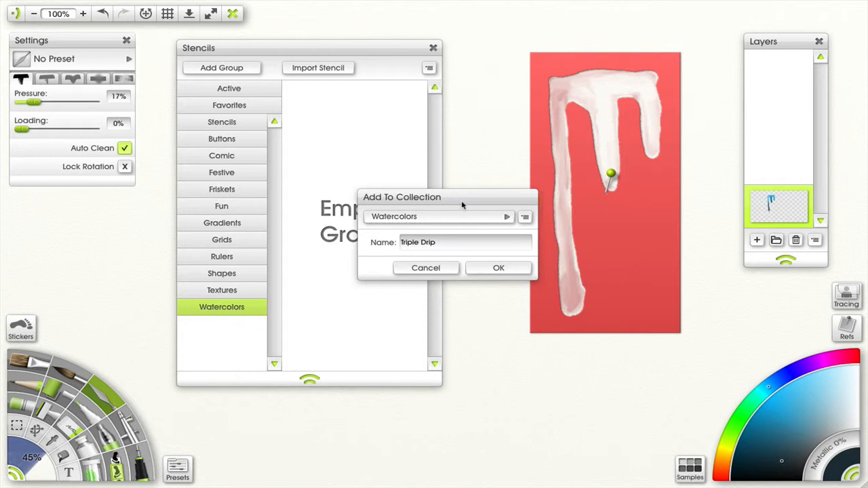
pyautogui.moveTo(461, 200); pyautogui.dragTo(474, 198)
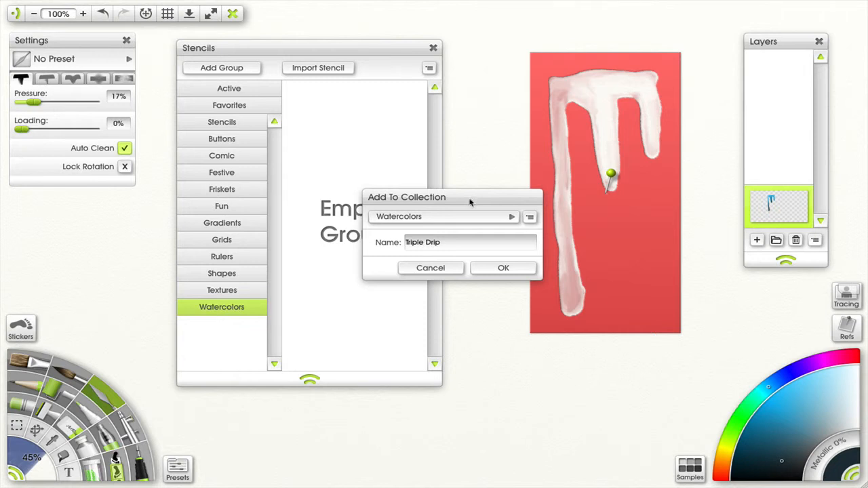
pyautogui.click(530, 217)
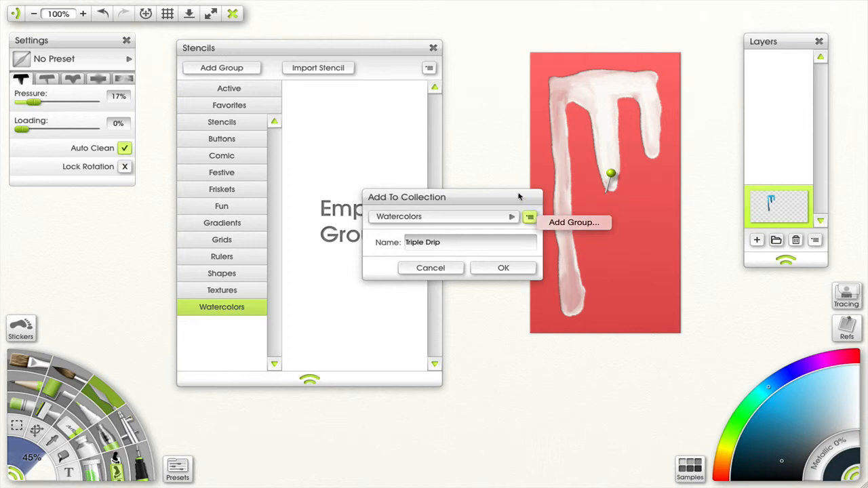
pyautogui.click(516, 197)
pyautogui.moveTo(515, 197); pyautogui.dragTo(504, 187)
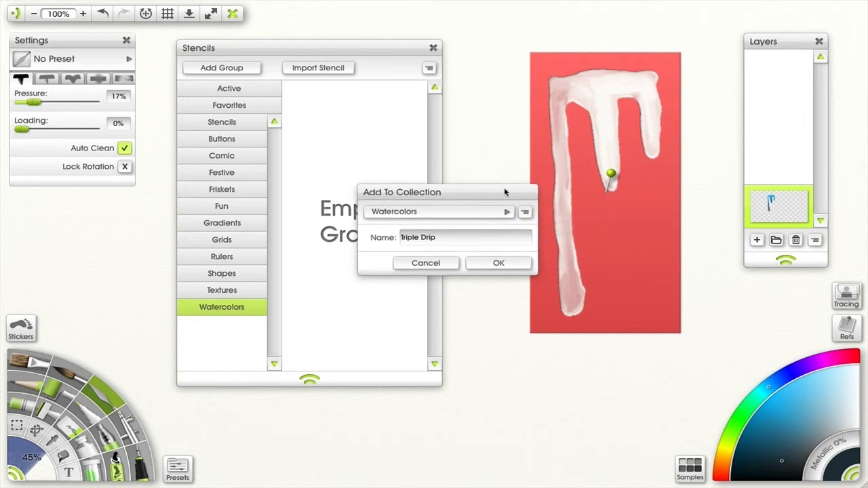
pyautogui.click(499, 264)
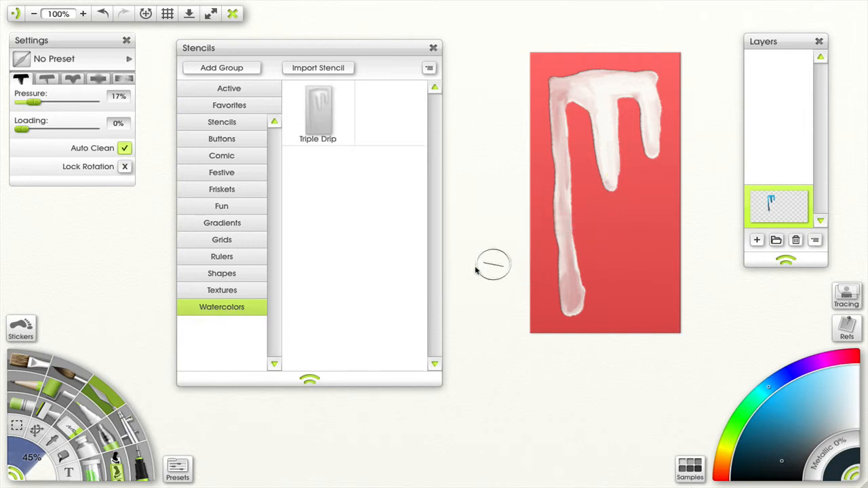
# Remove the stencil from the canvas and create a new 1440 by 900 px painting without saving the current one.
pyautogui.rightClick(643, 244)
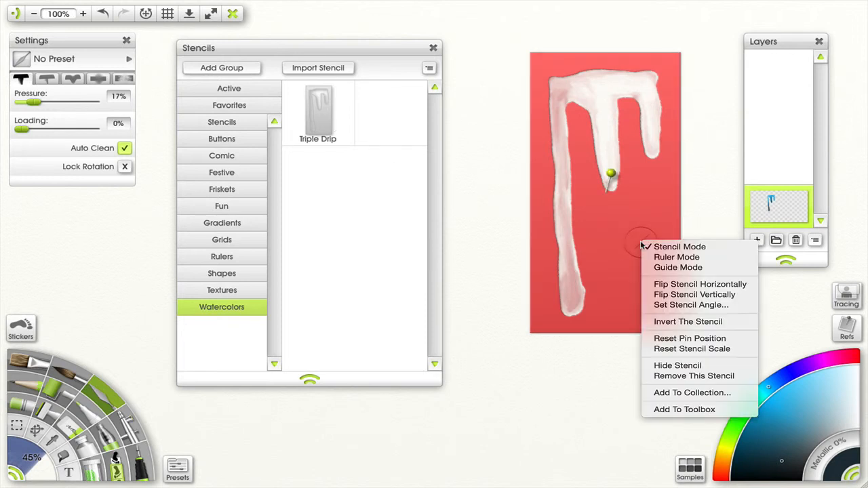
pyautogui.click(687, 375)
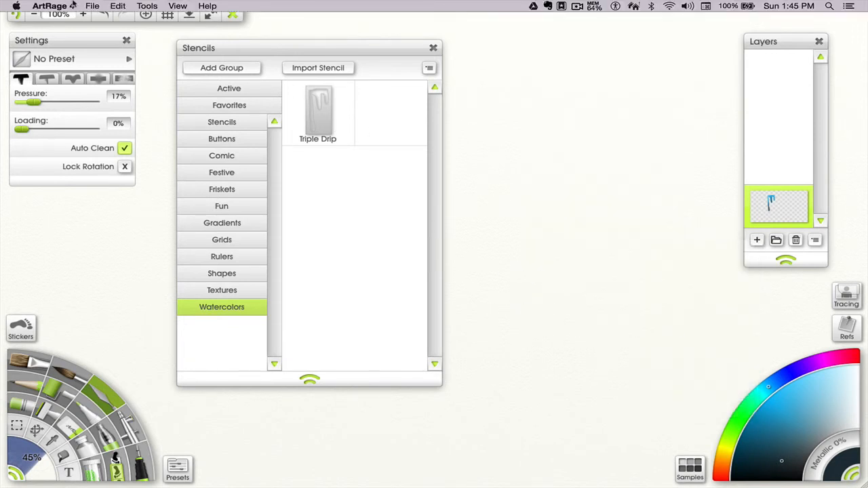
pyautogui.click(93, 6)
pyautogui.click(97, 20)
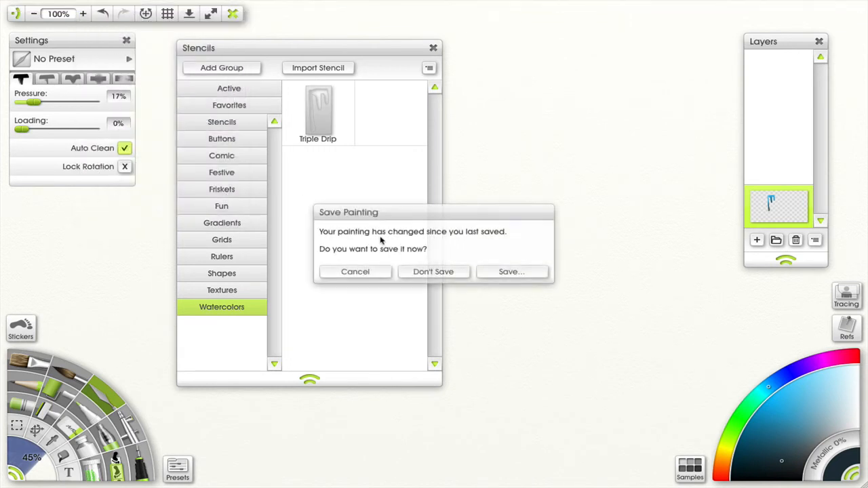
pyautogui.click(430, 271)
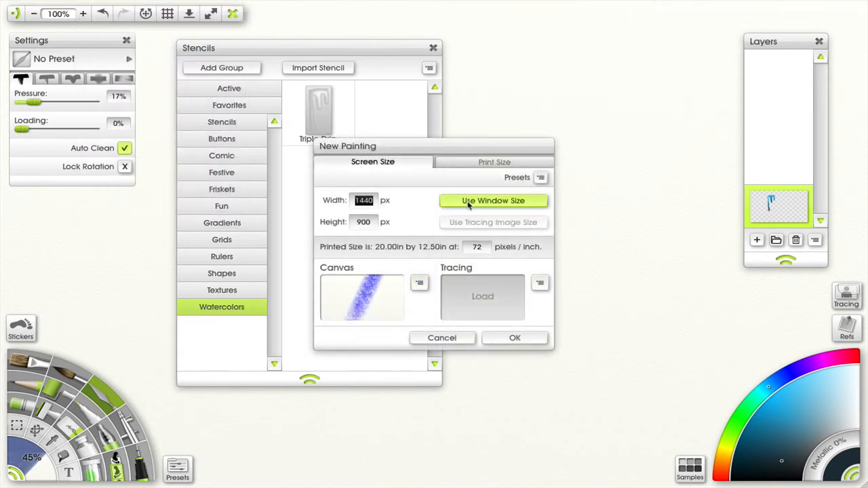
pyautogui.click(498, 343)
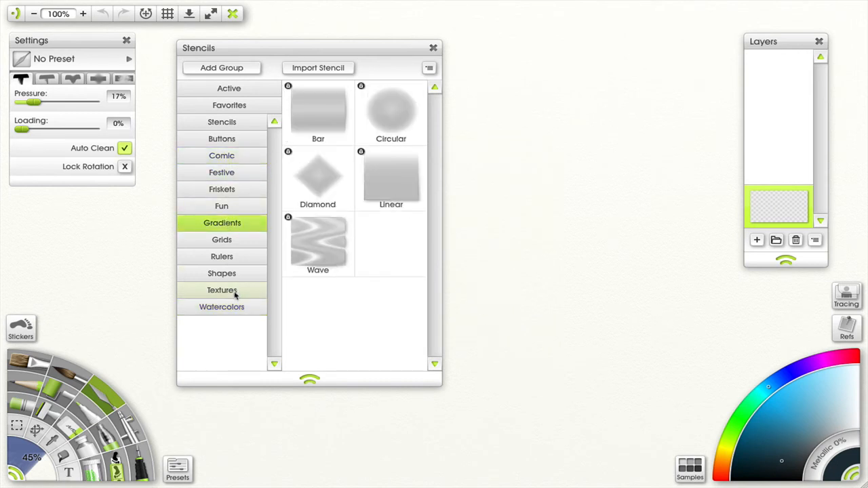
# Place the Triple Drip stencil from the Watercolors group on the canvas and move it just beside the stencil collection.
pyautogui.click(324, 110)
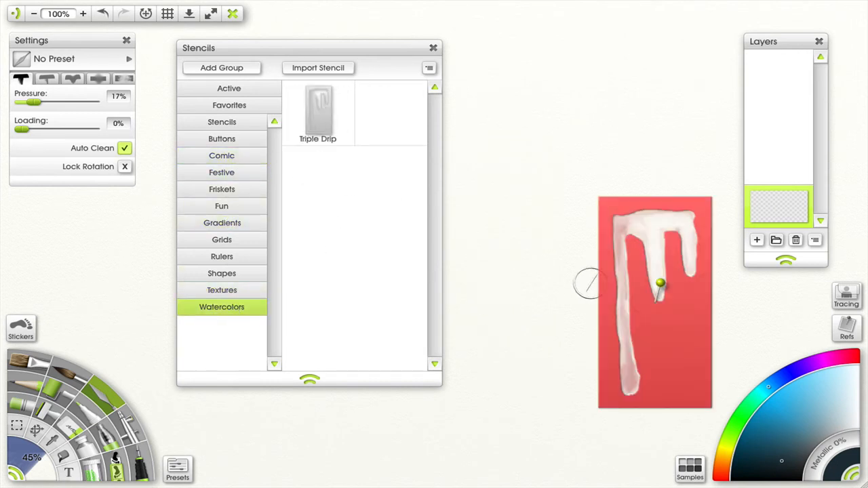
pyautogui.moveTo(657, 320); pyautogui.dragTo(523, 222)
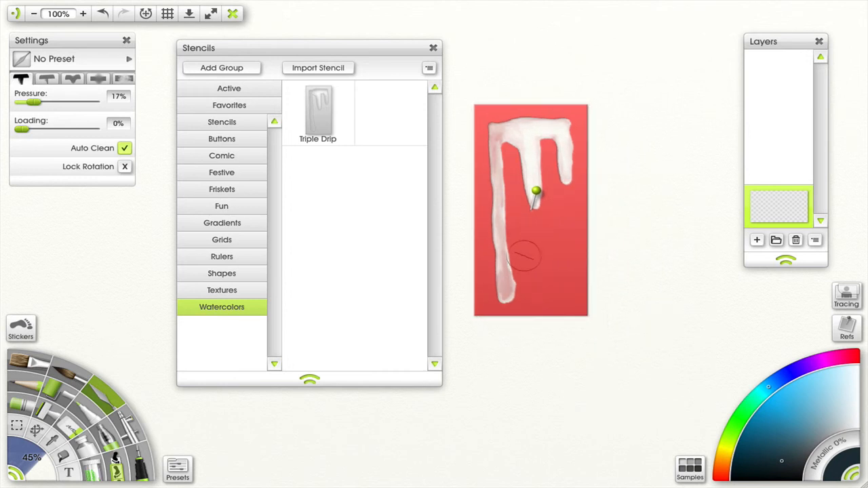